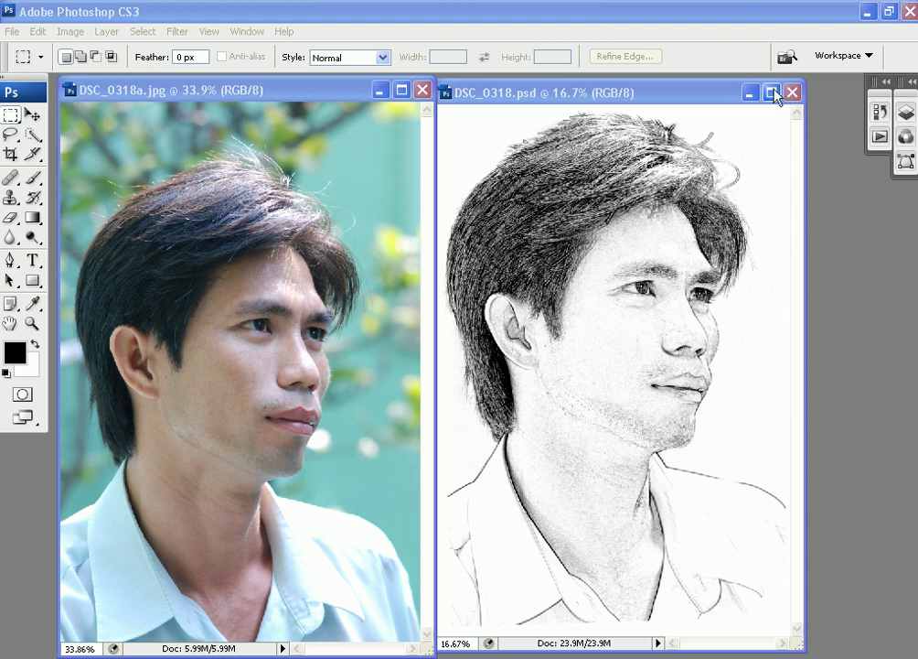
# Minimize the DSC_0318.psd sketch, then duplicate the Background layer of DSC_0318a.jpg and desaturate the copy.
pyautogui.click(750, 92)
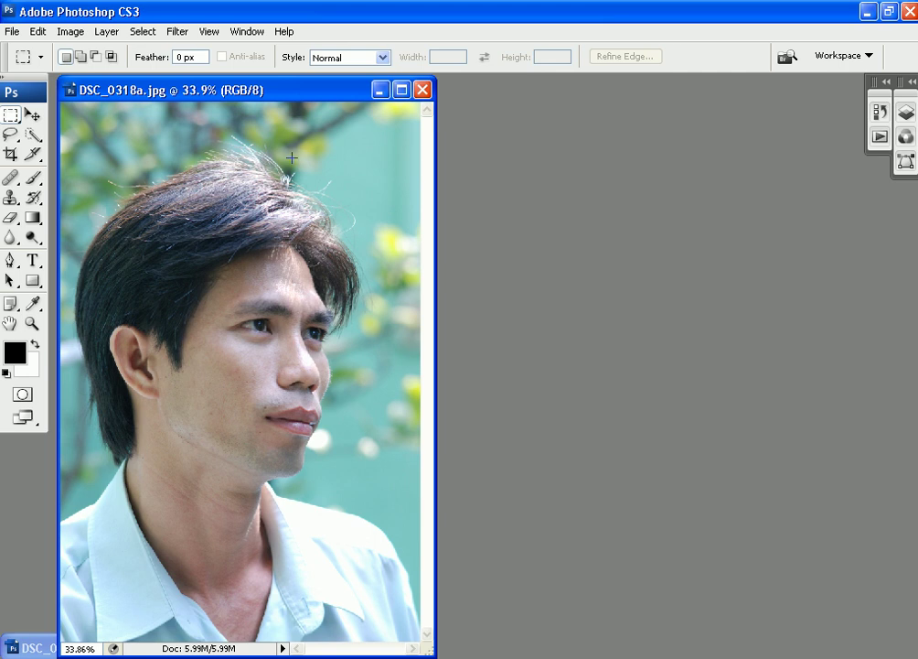
pyautogui.press('F7')
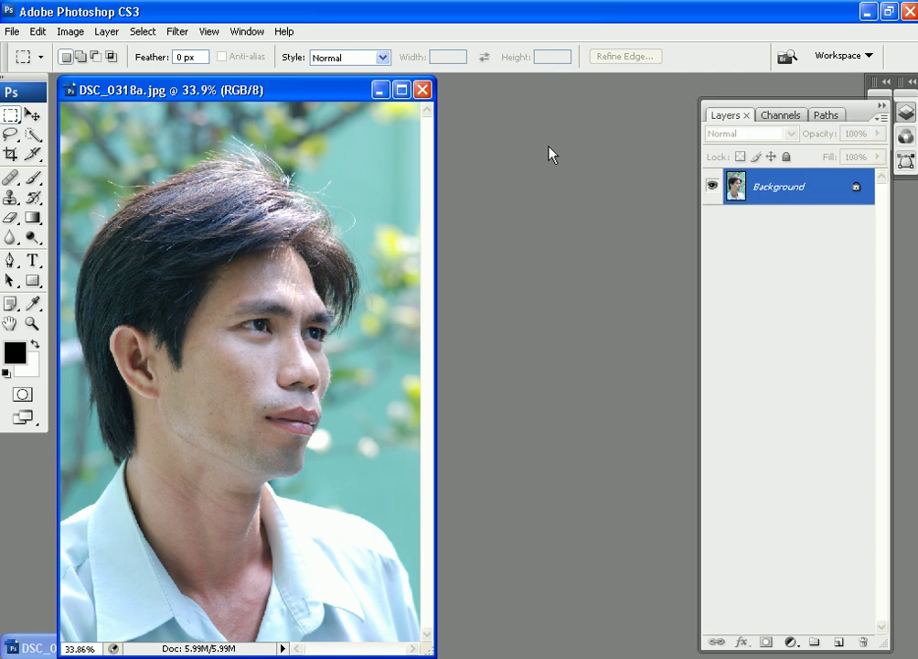
pyautogui.hotkey('ctrl', 'j')
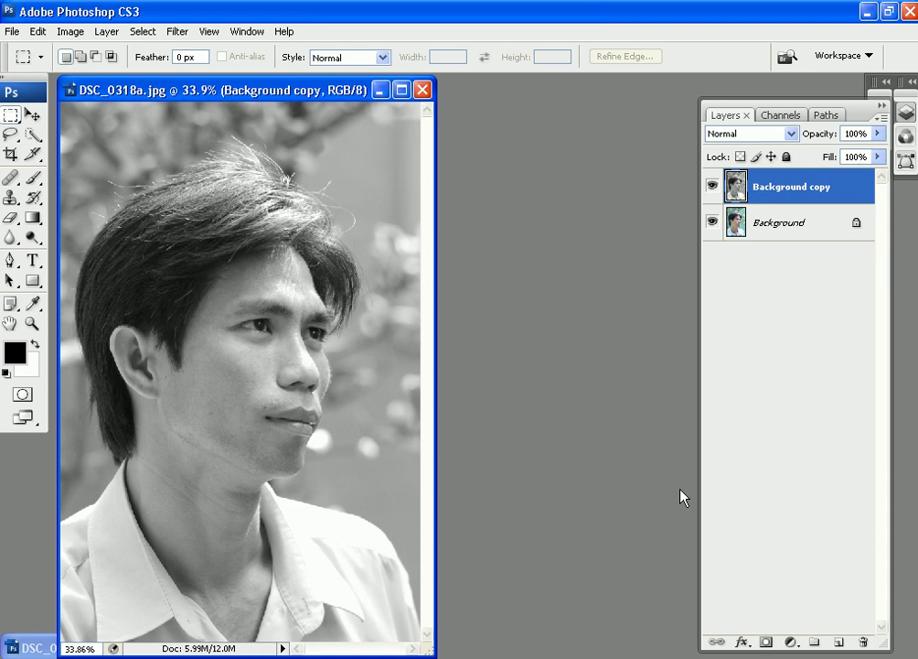
# Invert a duplicate of the desaturated layer and set its blend mode to Color Dodge.
pyautogui.hotkey('ctrl', 'j')
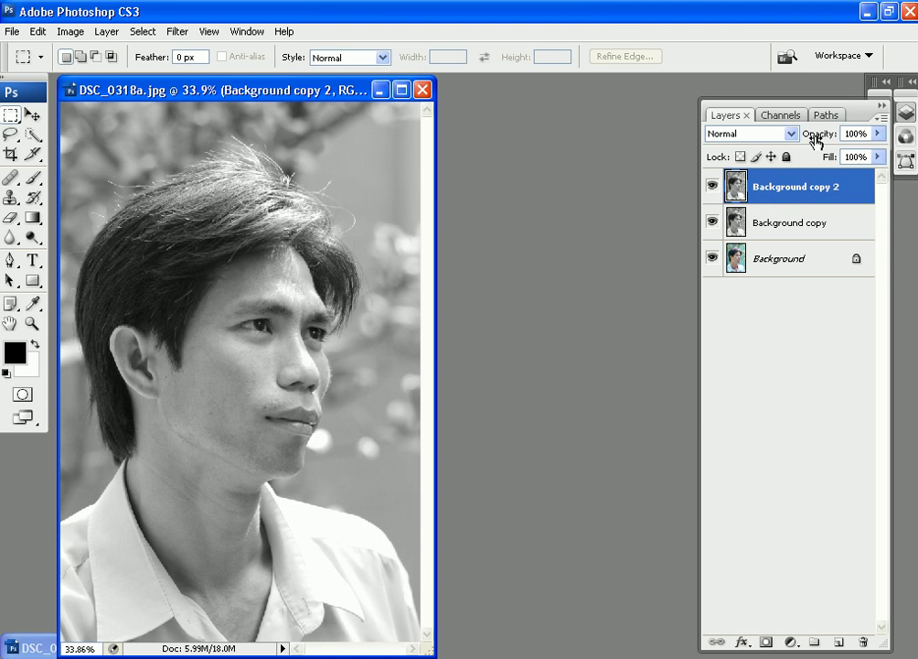
pyautogui.hotkey('ctrl', 'i')
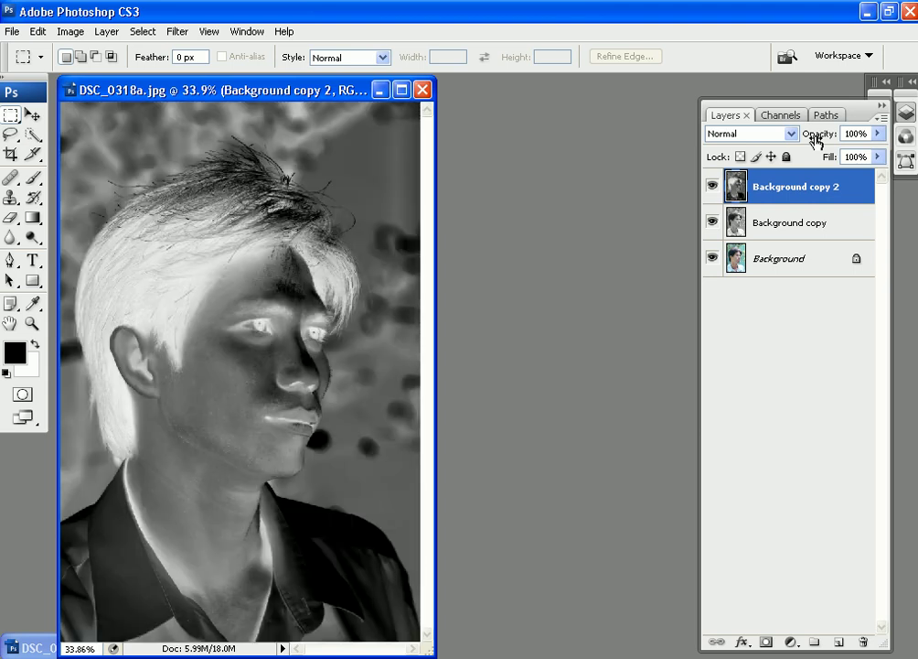
pyautogui.click(719, 137)
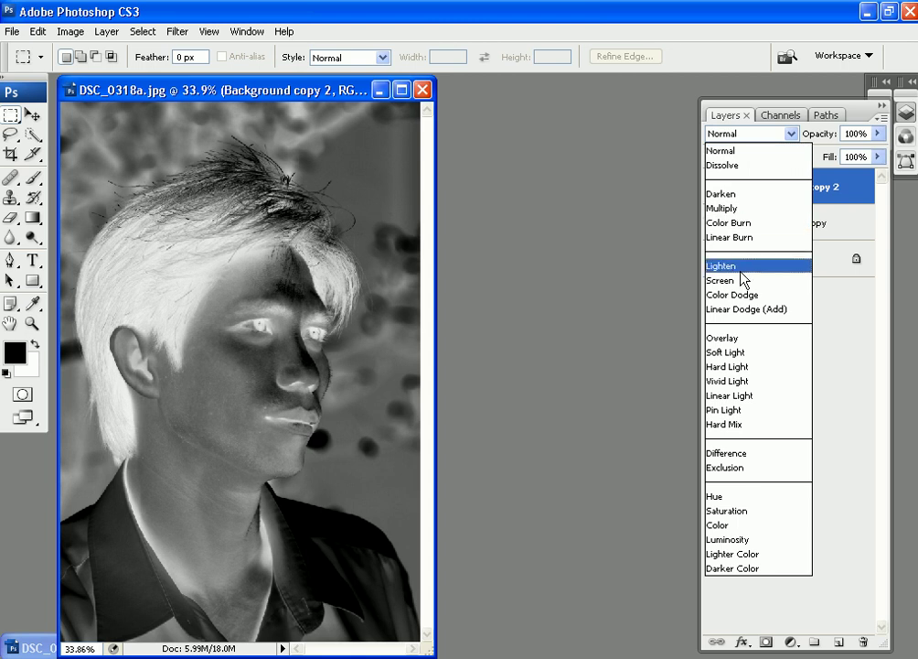
pyautogui.click(741, 295)
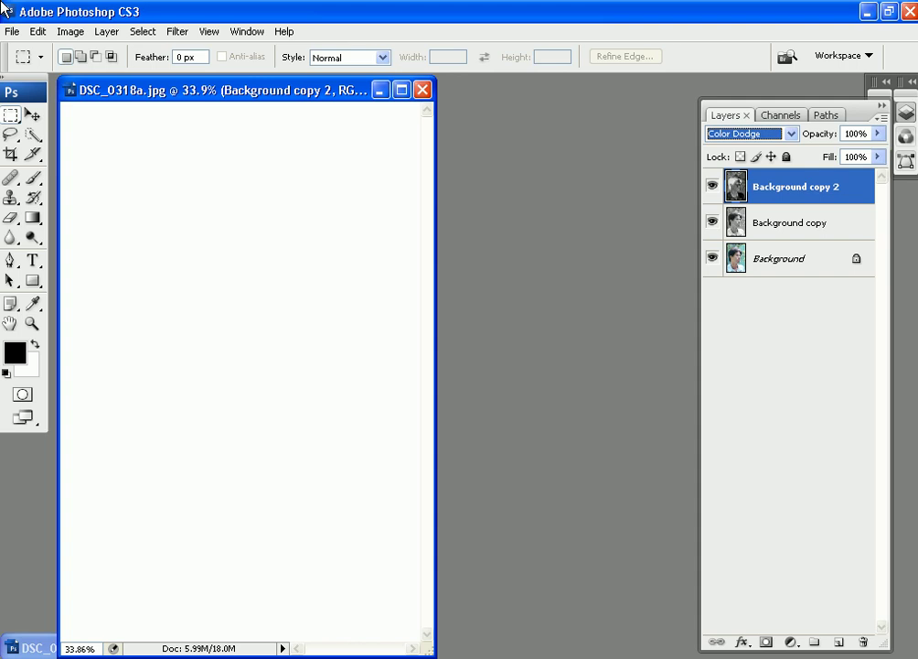
# Apply the Minimum filter to the inverted Color Dodge layer with a radius of 4 pixels.
pyautogui.click(184, 35)
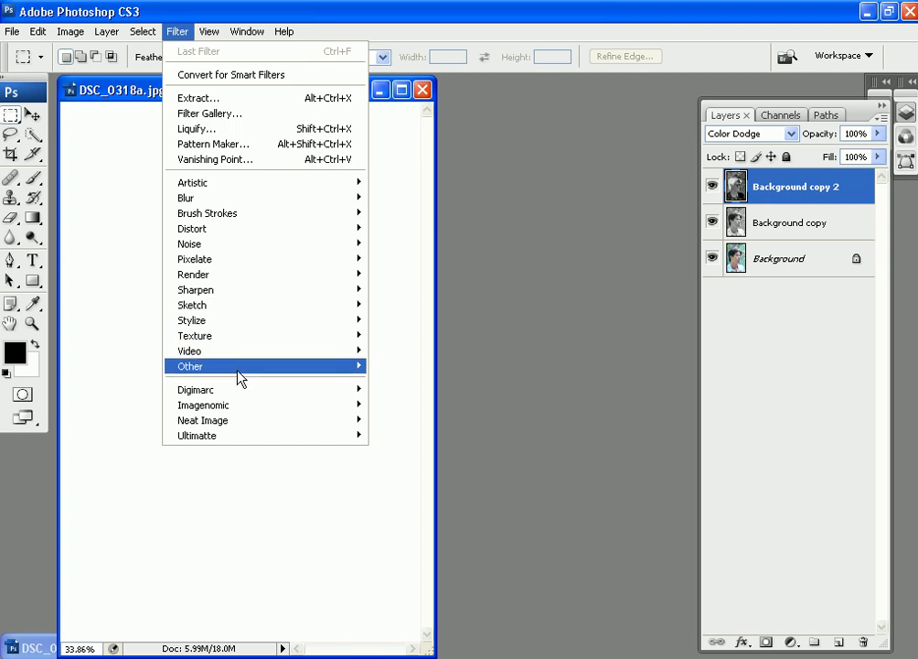
pyautogui.moveTo(289, 371)
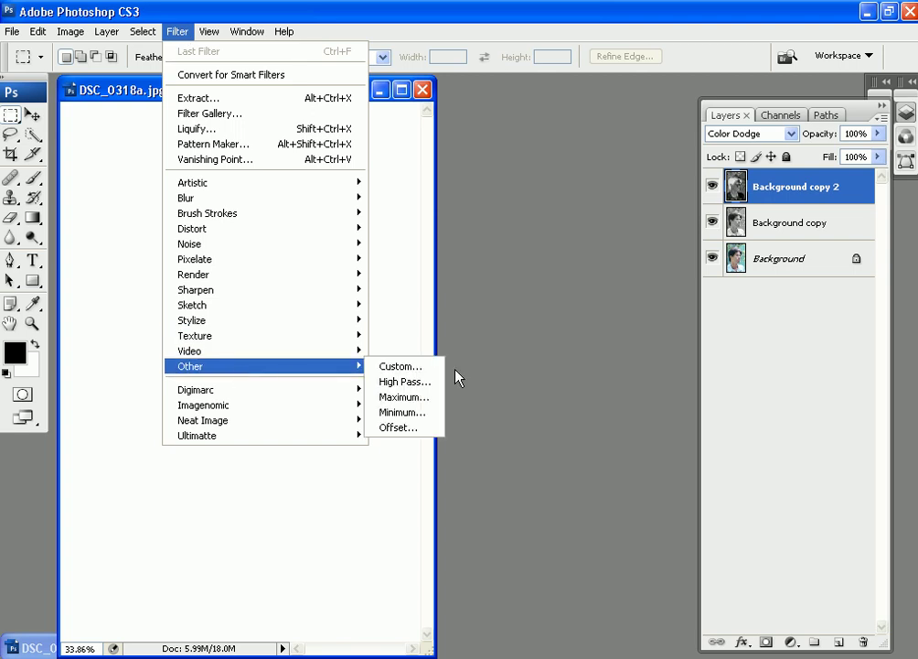
pyautogui.click(409, 408)
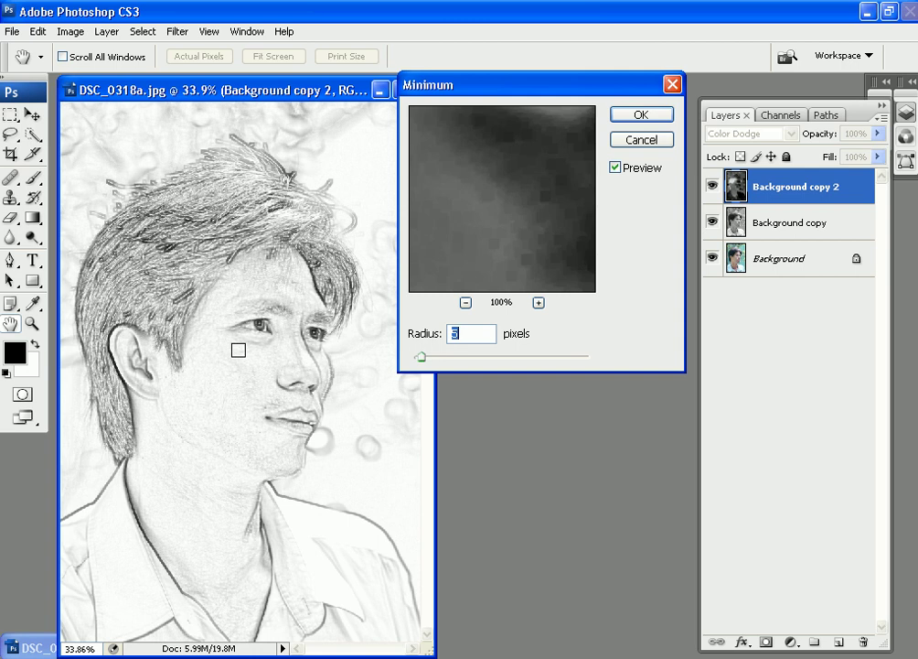
pyautogui.write('10')
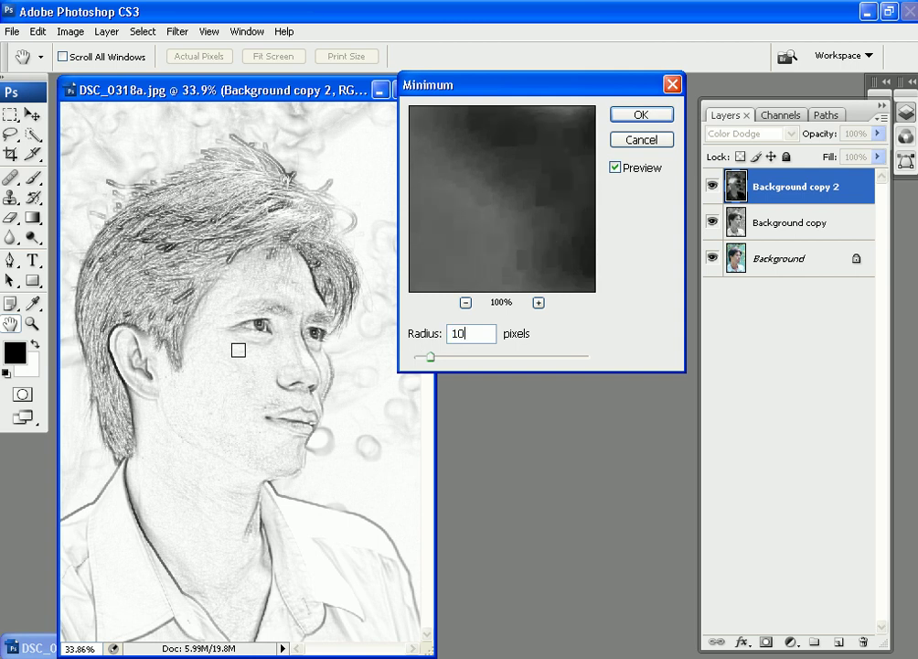
pyautogui.press('BackSpace')
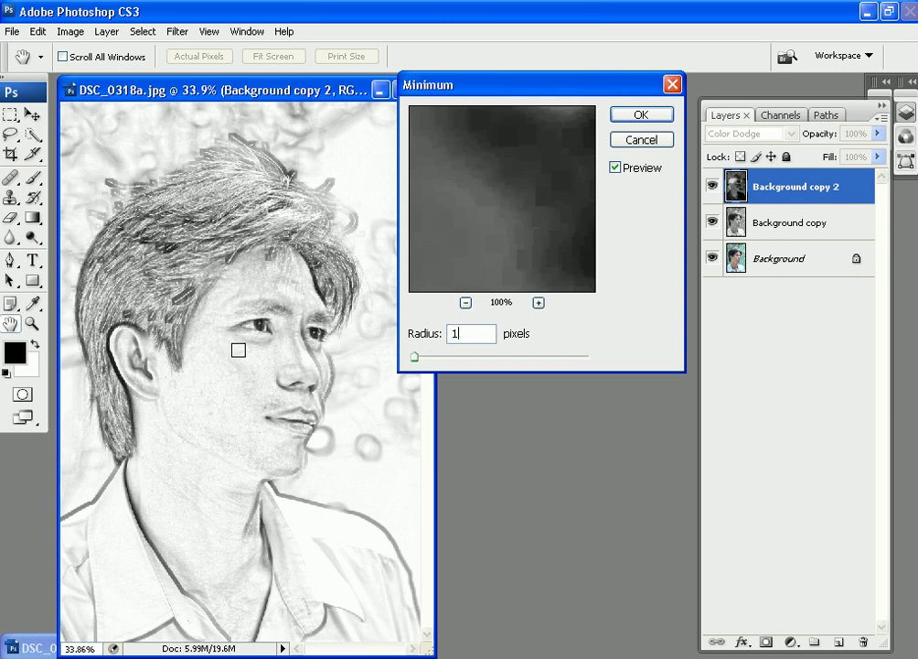
pyautogui.press('BackSpace')
pyautogui.write('5')
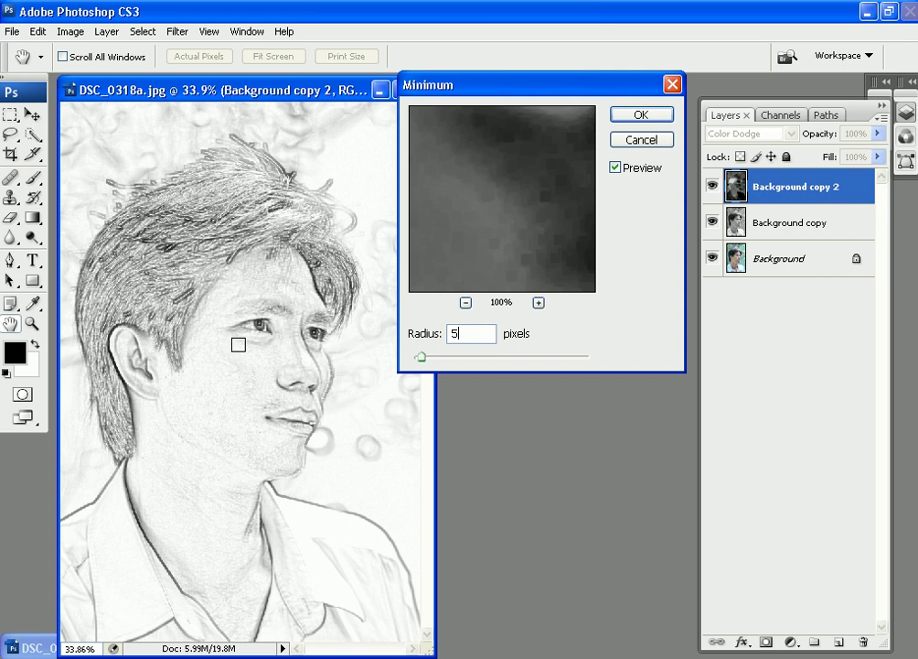
pyautogui.press('BackSpace')
pyautogui.write('4')
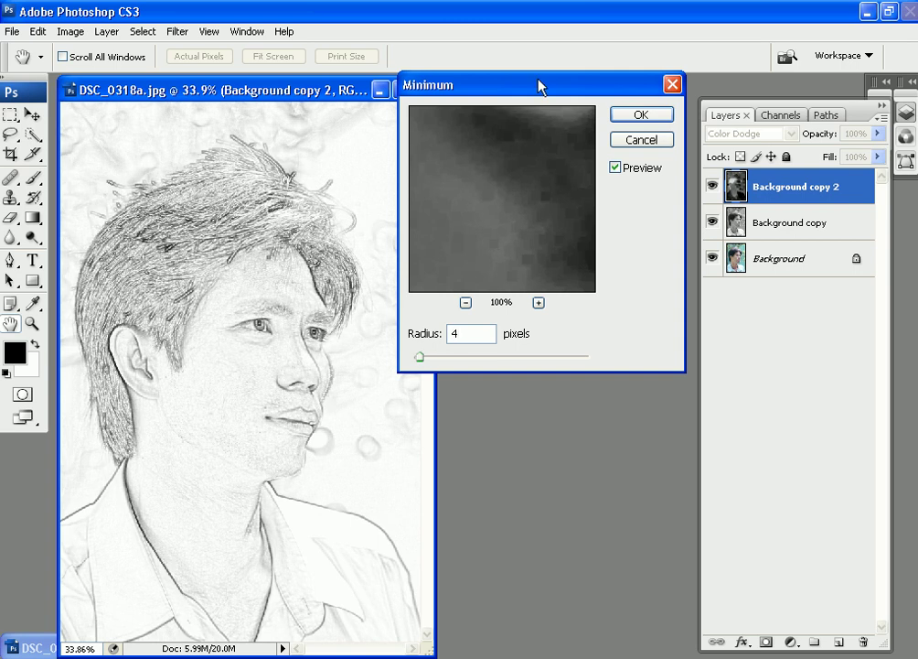
pyautogui.click(624, 117)
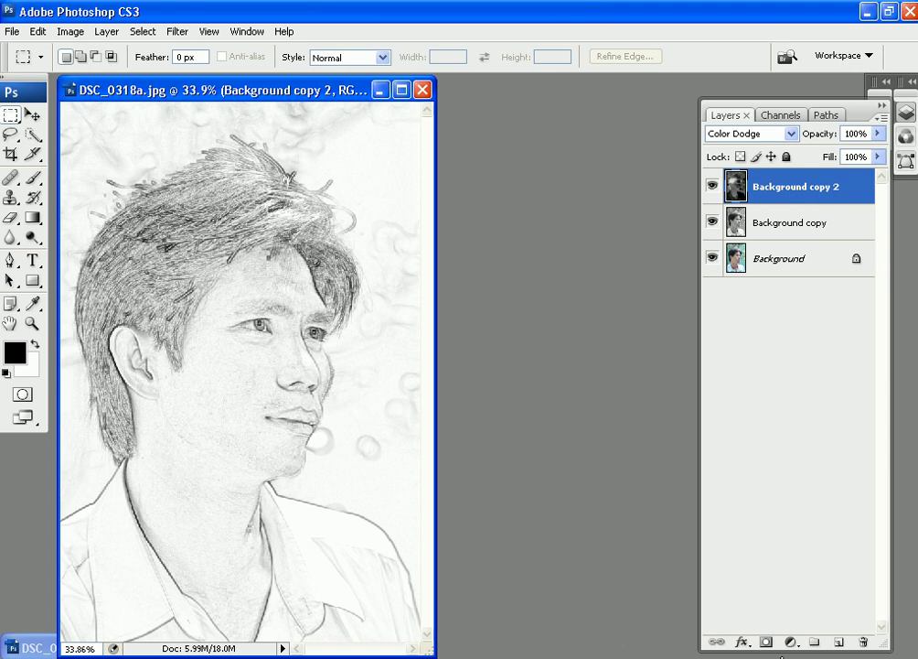
# Add a Curves adjustment layer on top and darken the sketch with a curve point at input 129, output 83.
pyautogui.click(791, 642)
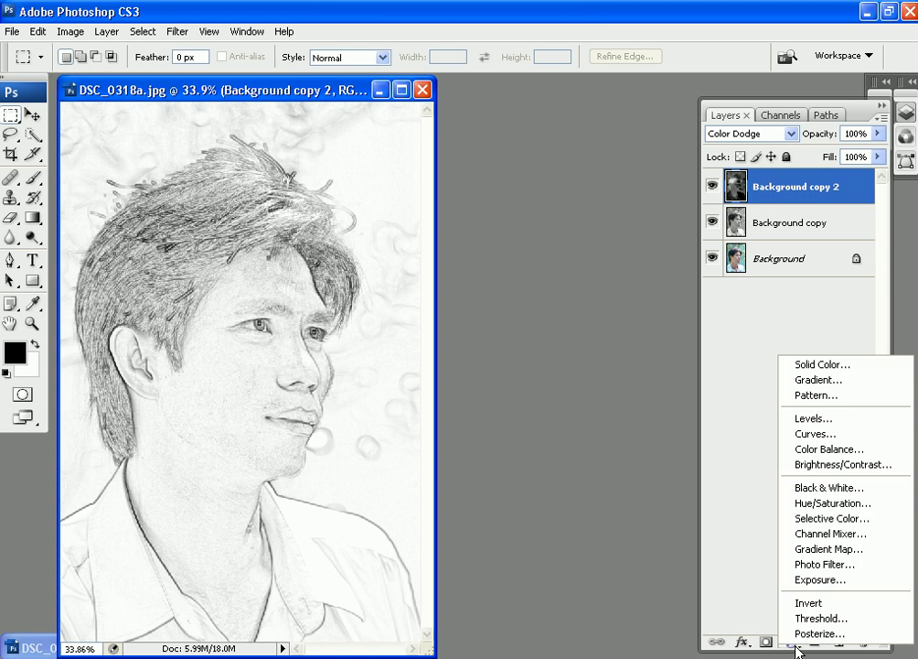
pyautogui.click(844, 437)
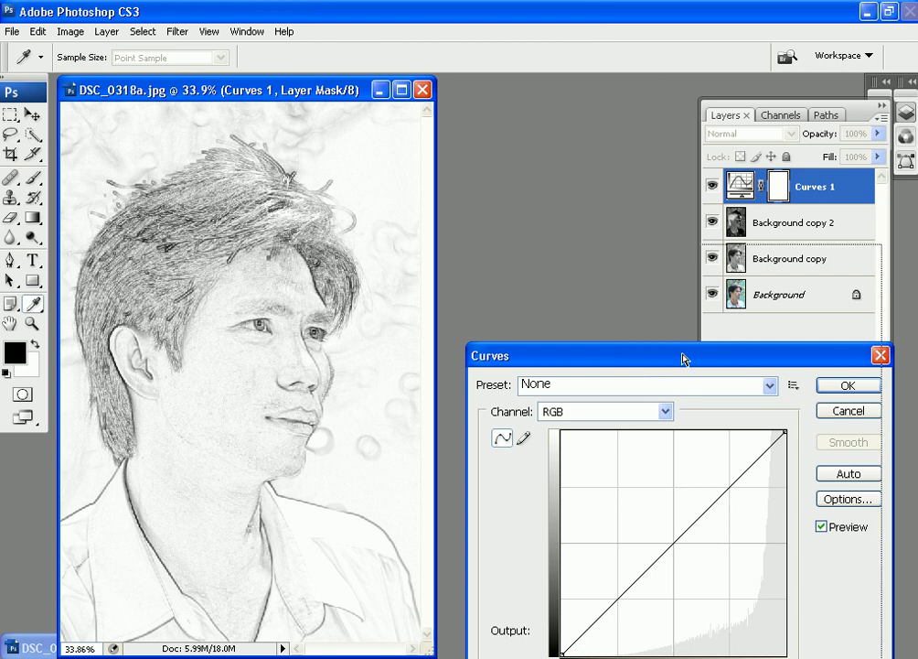
pyautogui.moveTo(682, 357); pyautogui.dragTo(669, 259)
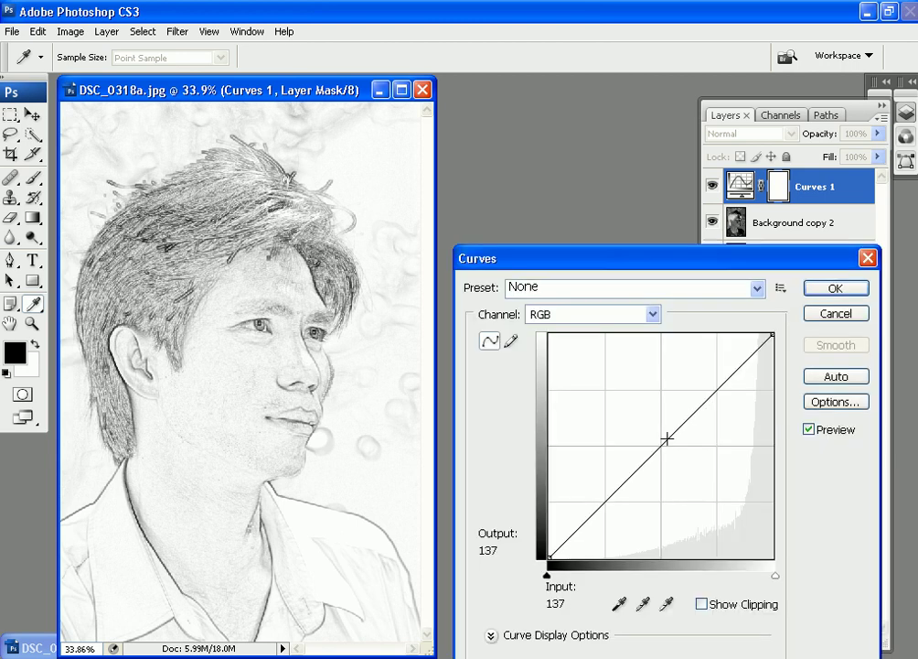
pyautogui.moveTo(668, 439); pyautogui.dragTo(661, 484)
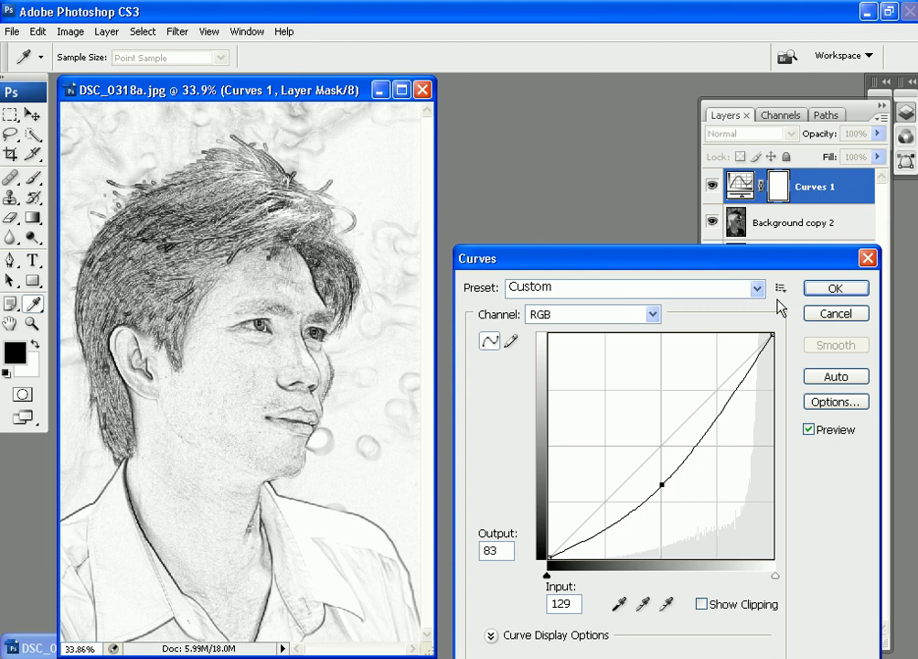
pyautogui.press('Return')
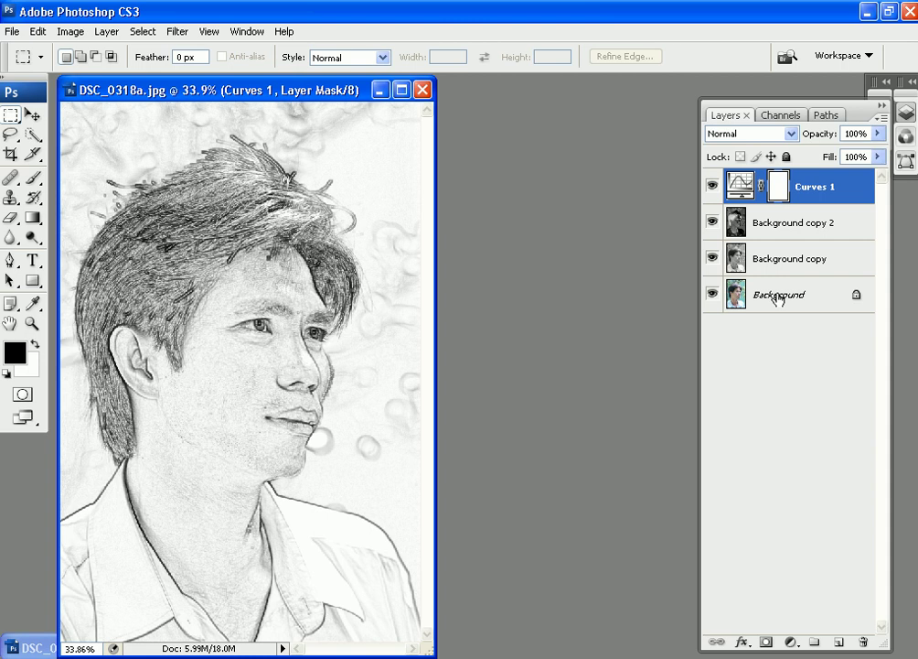
# Stamp all visible layers into a new top layer and dodge its midtones in the background beside the face.
pyautogui.moveTo(777, 299); pyautogui.dragTo(777, 293)
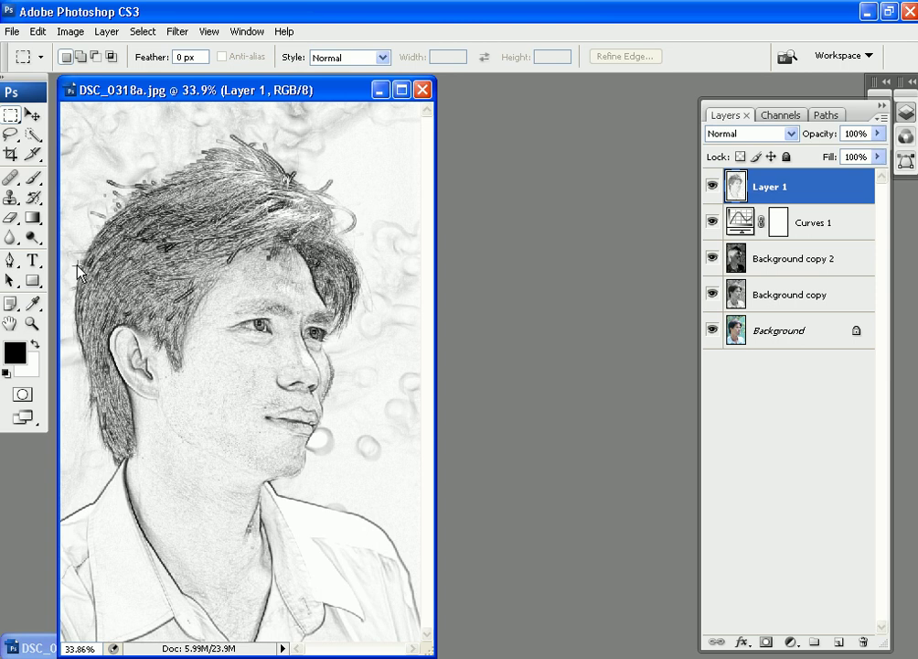
pyautogui.click(41, 245)
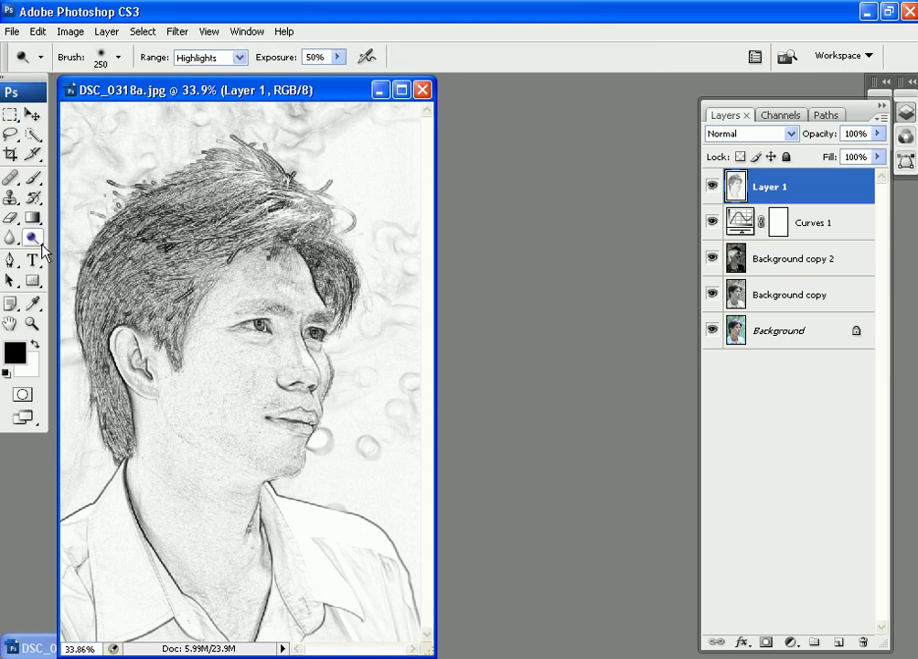
pyautogui.click(235, 61)
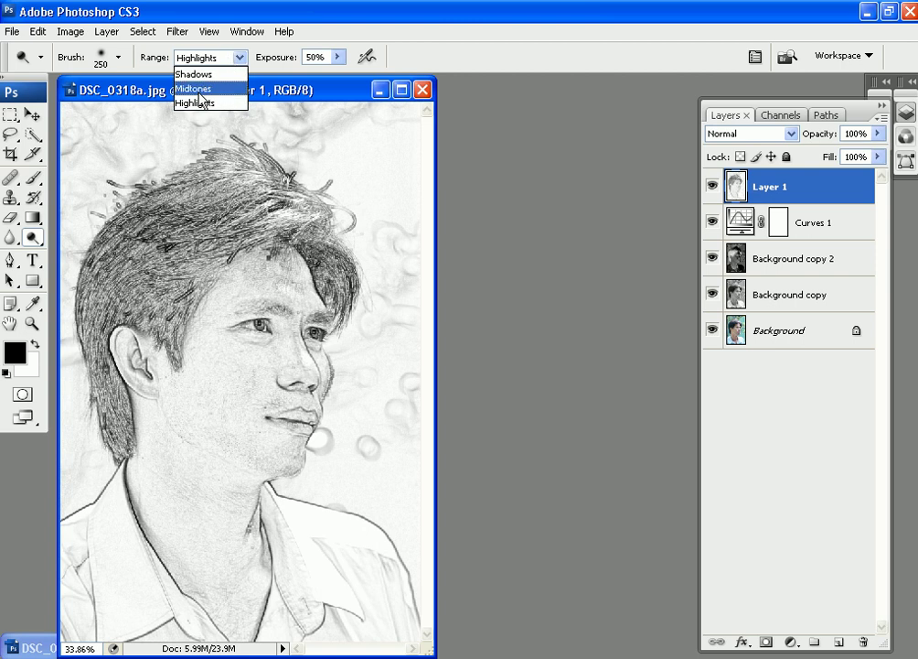
pyautogui.click(200, 89)
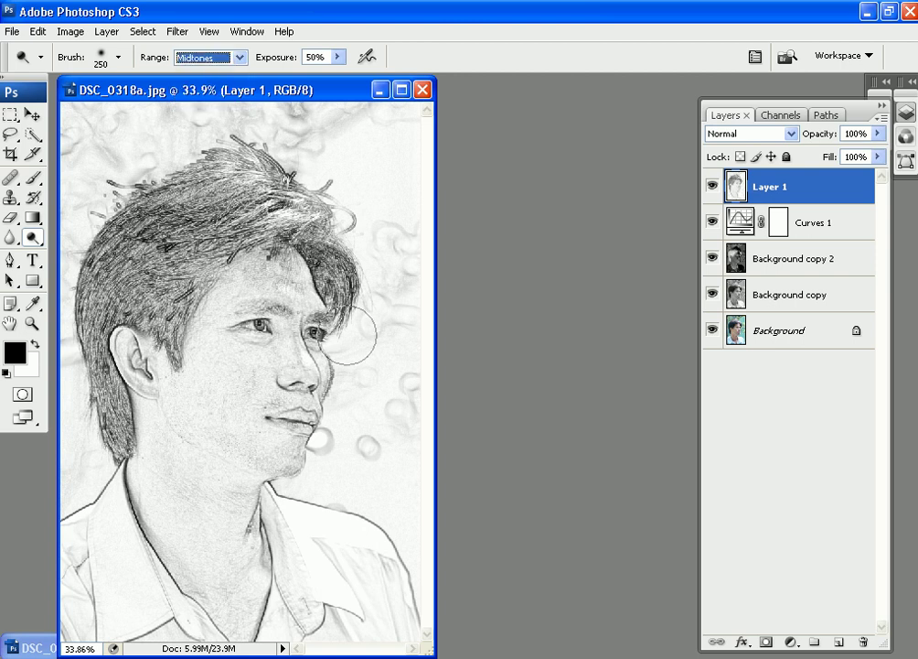
pyautogui.moveTo(400, 398); pyautogui.dragTo(391, 431)
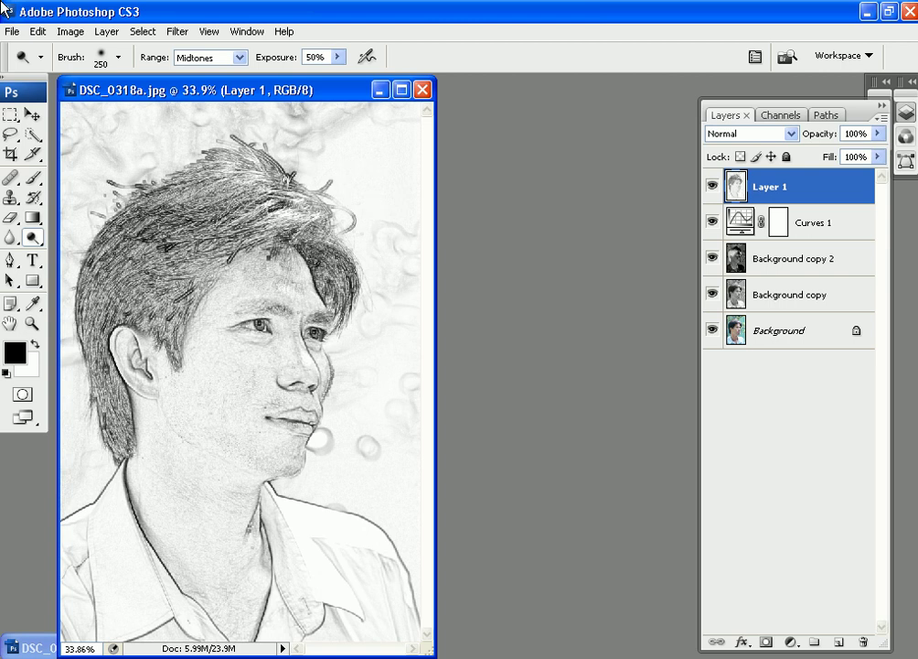
# Set the Dodge tool's range to Highlights and whiten the background in front of the face and under the chin.
pyautogui.click(236, 59)
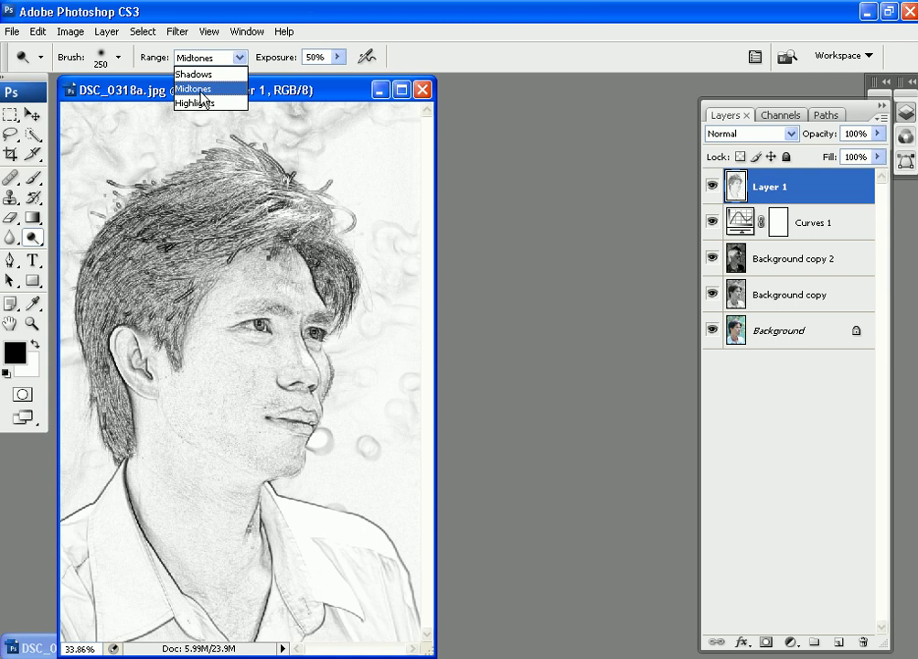
pyautogui.click(210, 103)
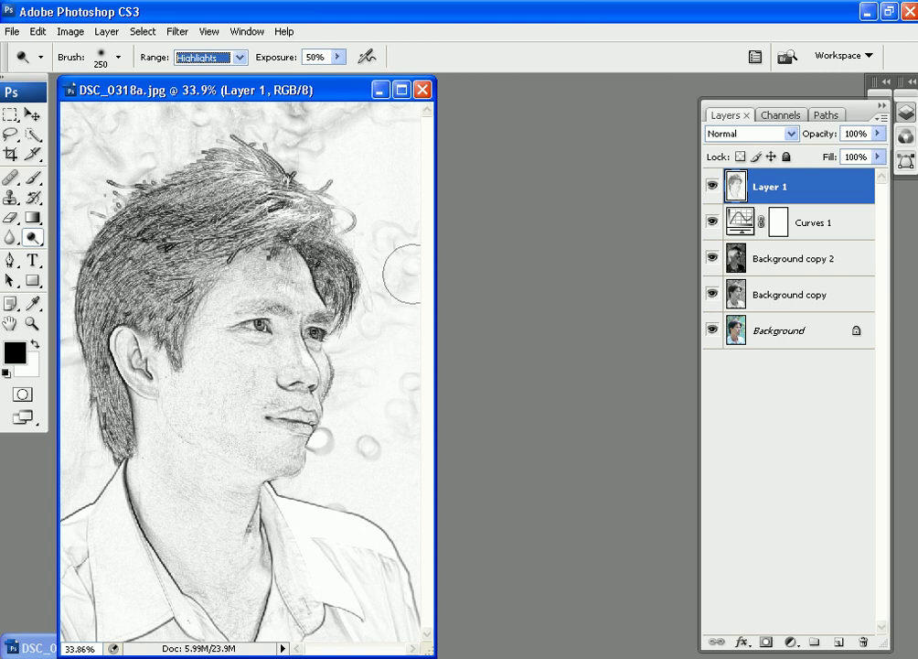
pyautogui.moveTo(391, 240)
pyautogui.mouseDown()
pyautogui.moveTo(394, 336)
pyautogui.moveTo(364, 471)
pyautogui.mouseUp()
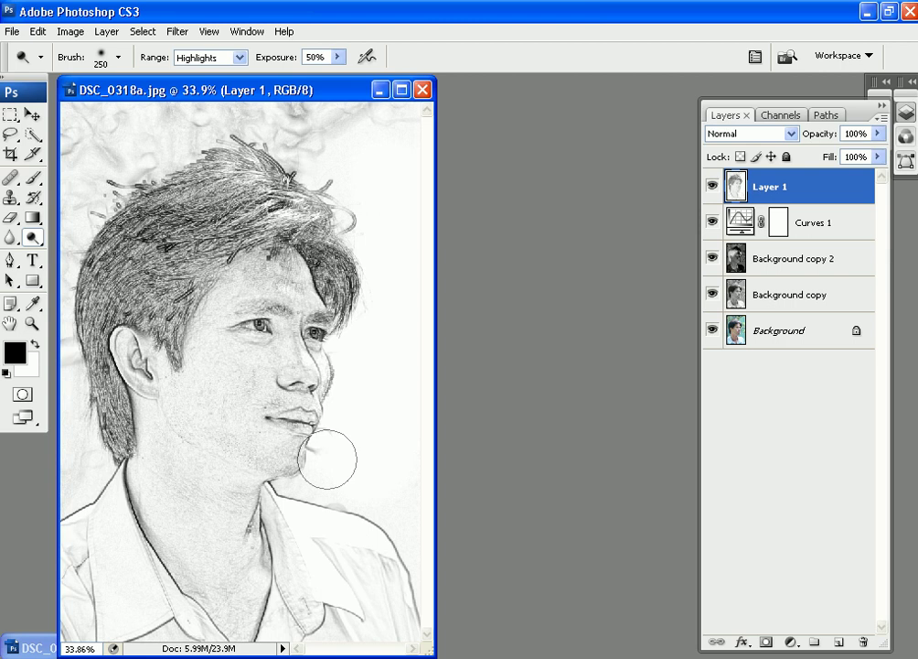
pyautogui.moveTo(327, 426); pyautogui.dragTo(302, 474)
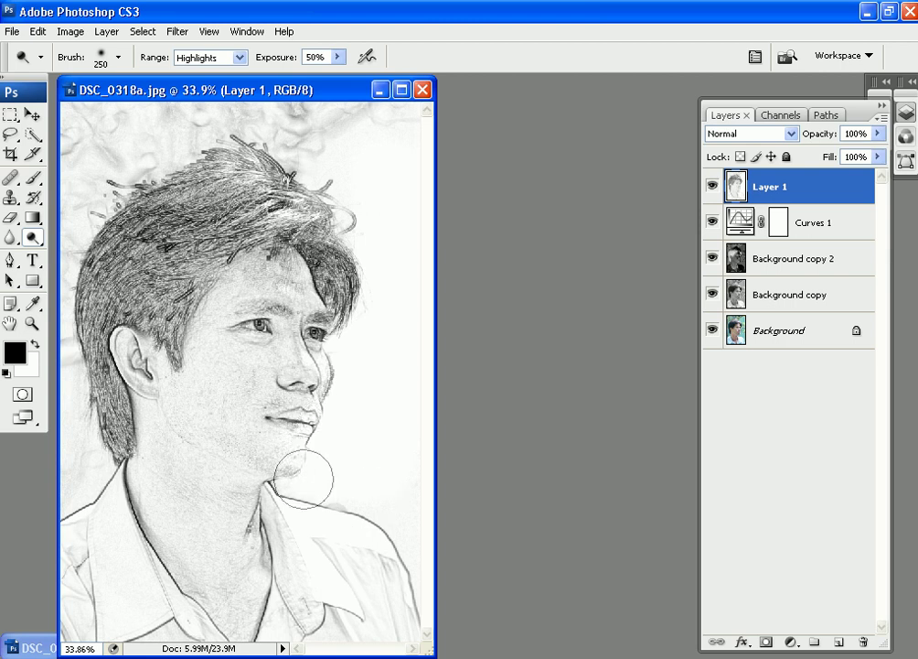
pyautogui.moveTo(304, 479); pyautogui.dragTo(331, 491)
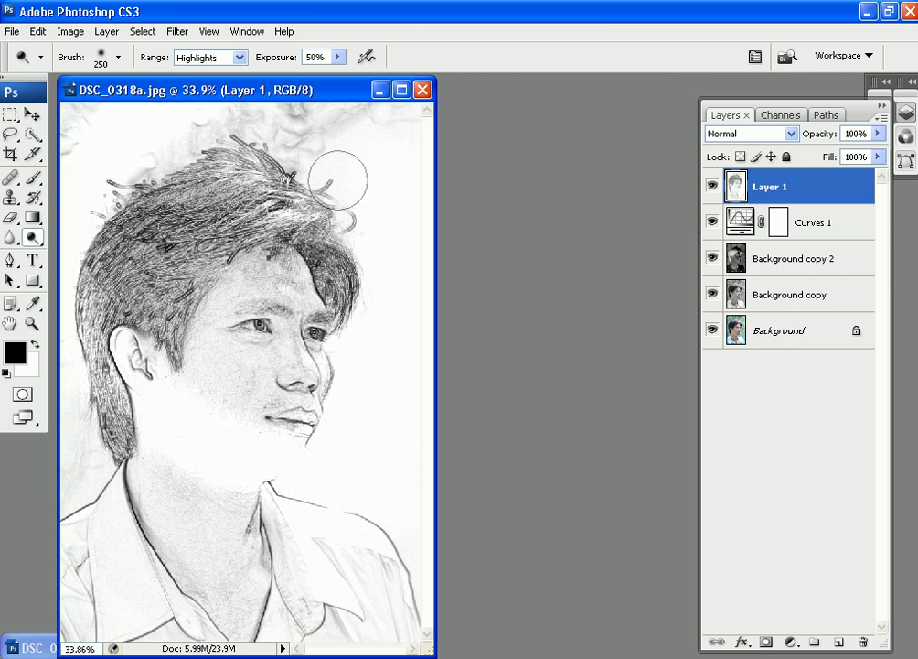
pyautogui.hotkey('ctrl', 'z')
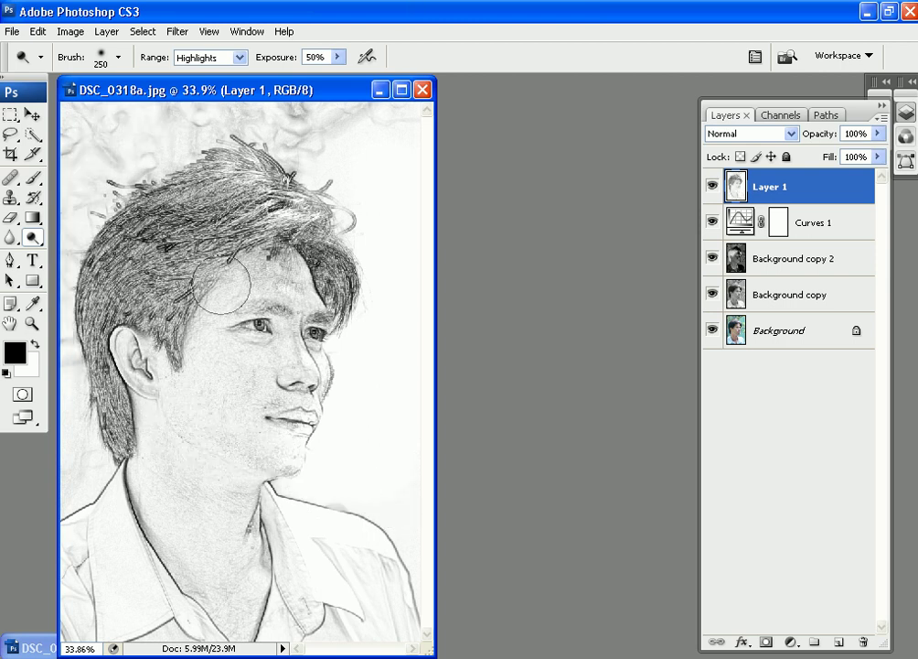
pyautogui.click(172, 223)
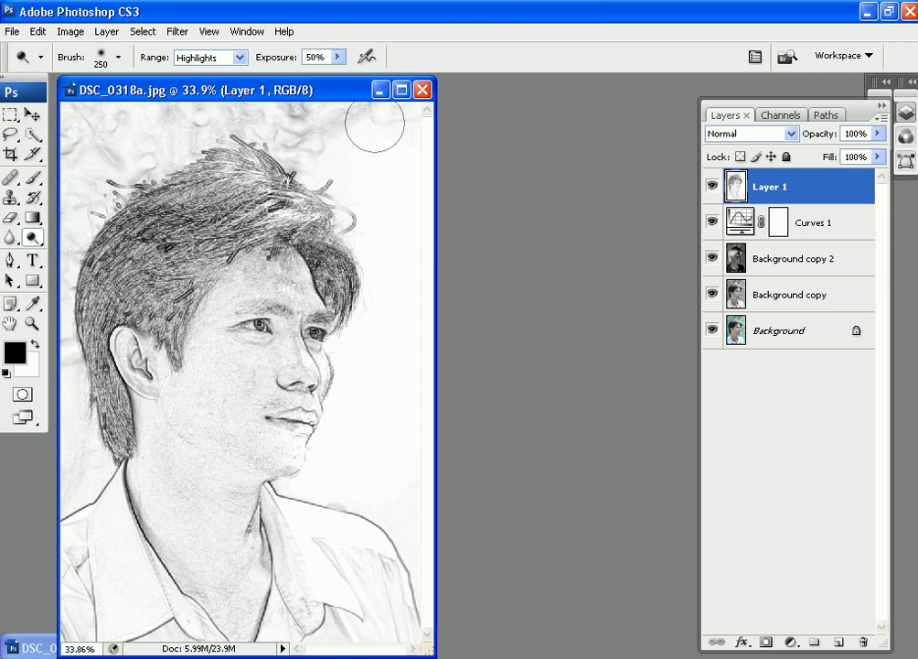
# Dodge the highlights of the background above and behind the head to clear the leftover texture around the hair.
pyautogui.moveTo(375, 127); pyautogui.dragTo(421, 114)
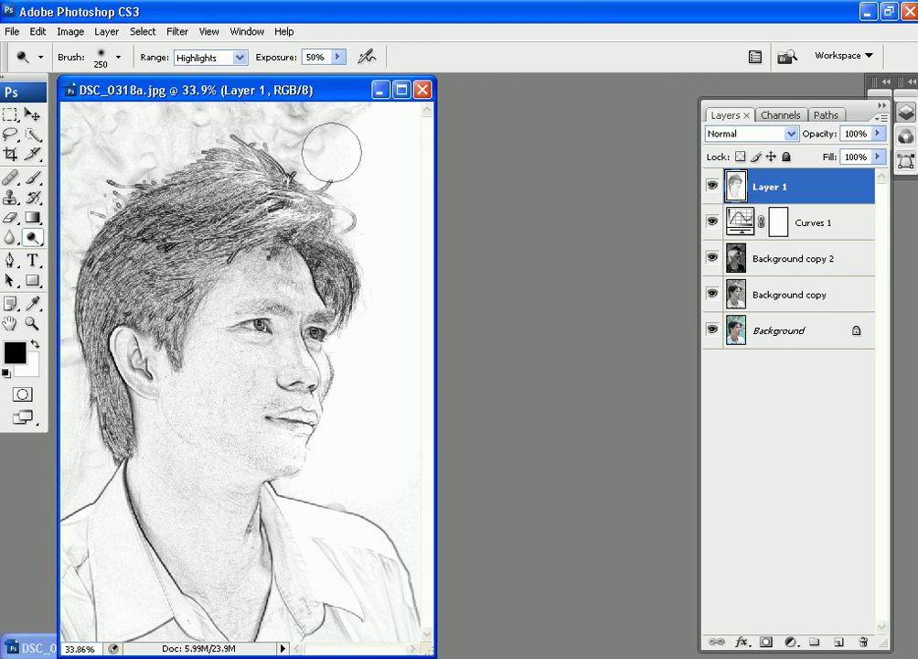
pyautogui.moveTo(332, 152)
pyautogui.mouseDown()
pyautogui.moveTo(285, 137)
pyautogui.moveTo(167, 127)
pyautogui.moveTo(190, 148)
pyautogui.moveTo(158, 151)
pyautogui.moveTo(86, 191)
pyautogui.moveTo(62, 164)
pyautogui.mouseUp()
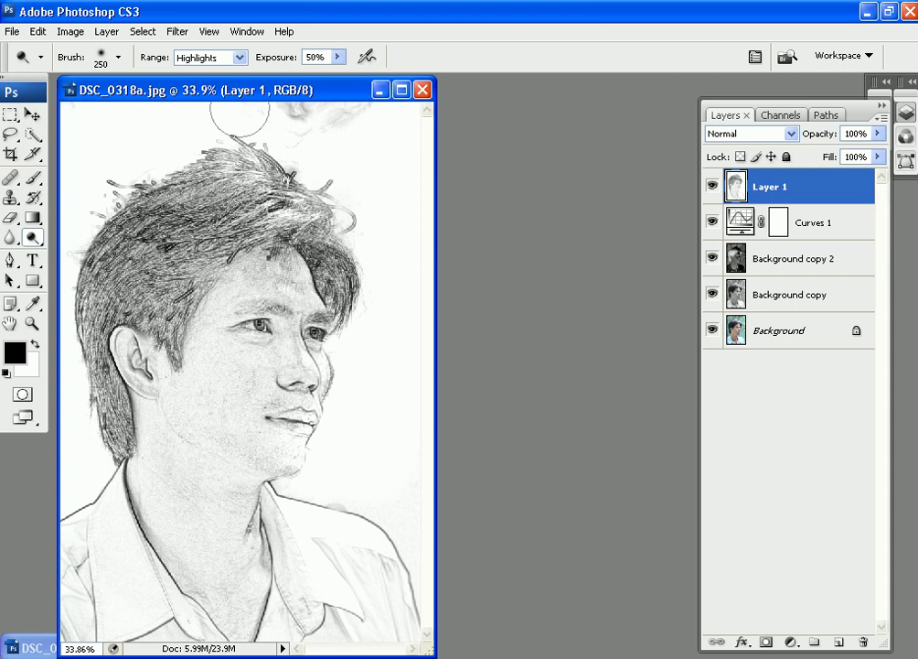
pyautogui.moveTo(240, 113); pyautogui.dragTo(379, 124)
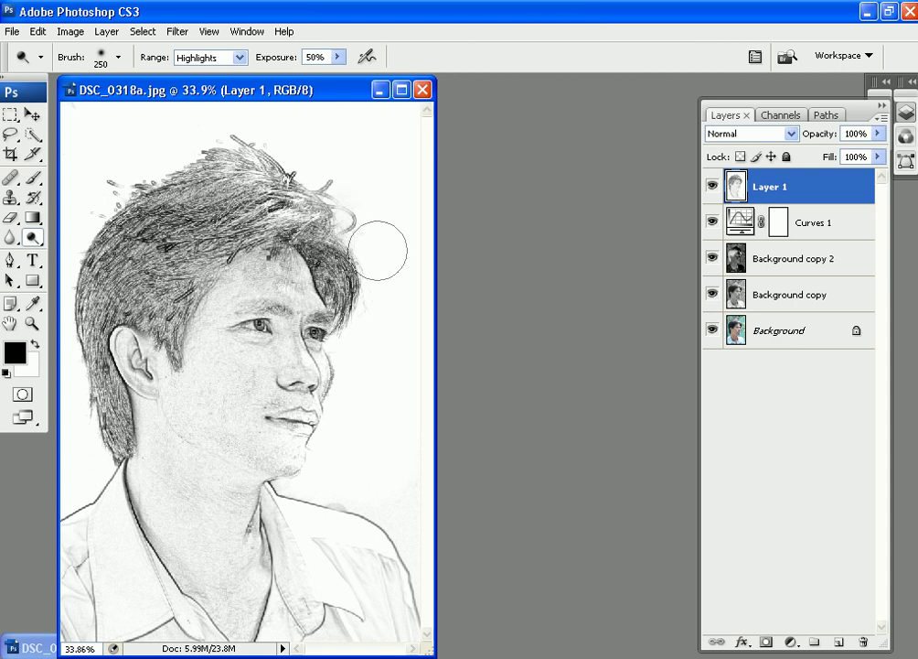
# Dodge the remaining background marks around the front hair and just above the shirt's shoulder line.
pyautogui.moveTo(378, 250)
pyautogui.mouseDown()
pyautogui.moveTo(352, 209)
pyautogui.moveTo(274, 166)
pyautogui.mouseUp()
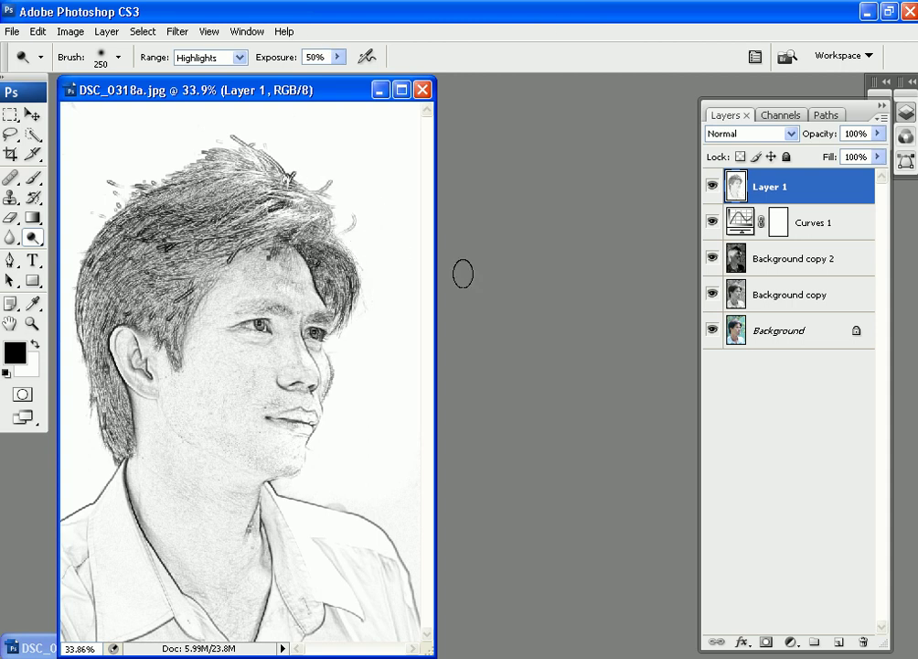
pyautogui.moveTo(340, 197); pyautogui.dragTo(382, 288)
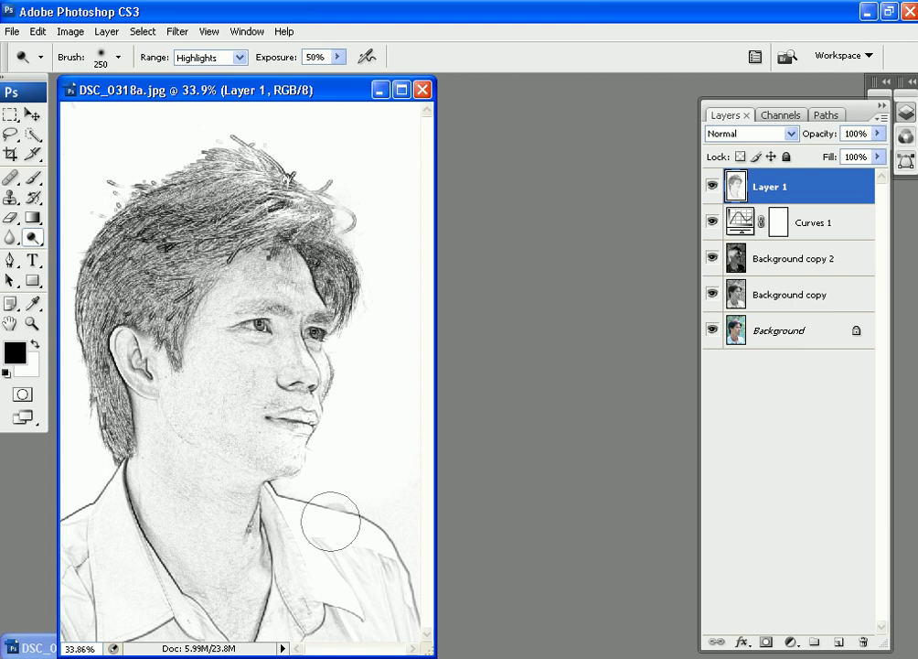
pyautogui.click(341, 495)
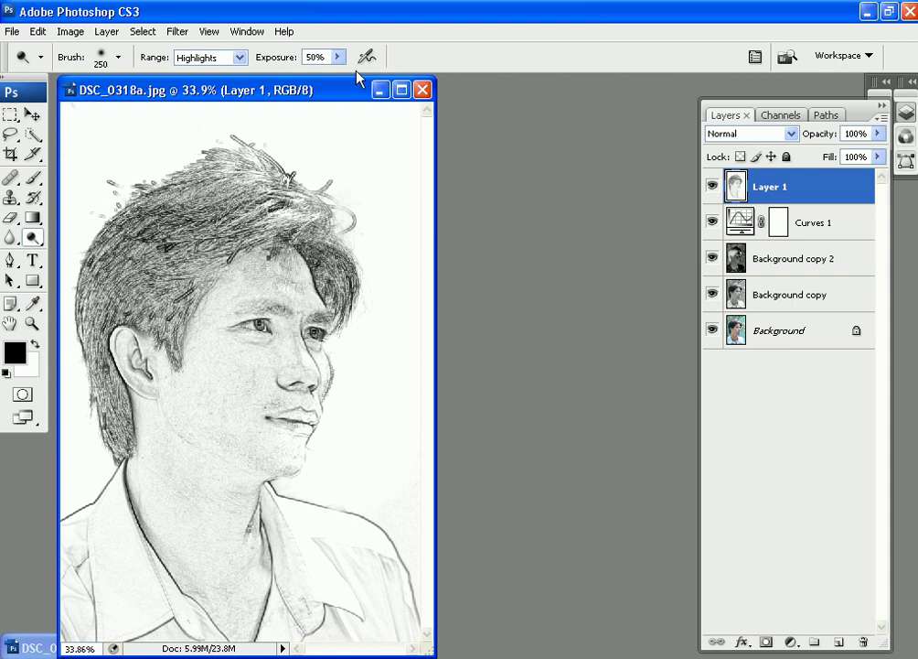
# Set the Dodge tool's exposure to 20% and maximize the document window.
pyautogui.doubleClick(316, 57)
pyautogui.write('20')
pyautogui.press('Return')
pyautogui.click(407, 94)
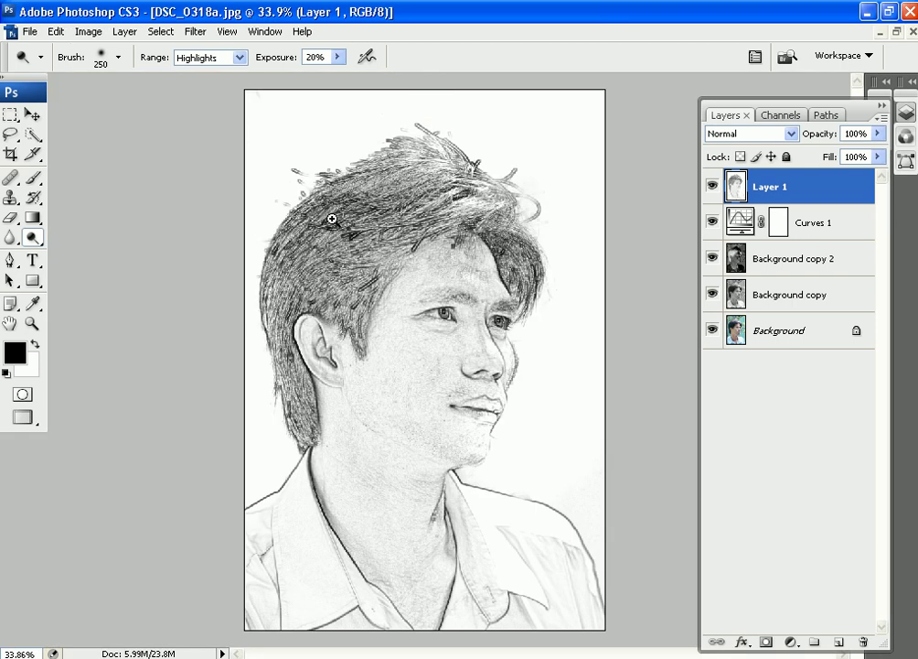
# Lighten the forehead's highlights with a 150 px Dodge brush.
pyautogui.moveTo(332, 220)
pyautogui.mouseDown()
pyautogui.moveTo(552, 447)
pyautogui.moveTo(572, 512)
pyautogui.mouseUp()
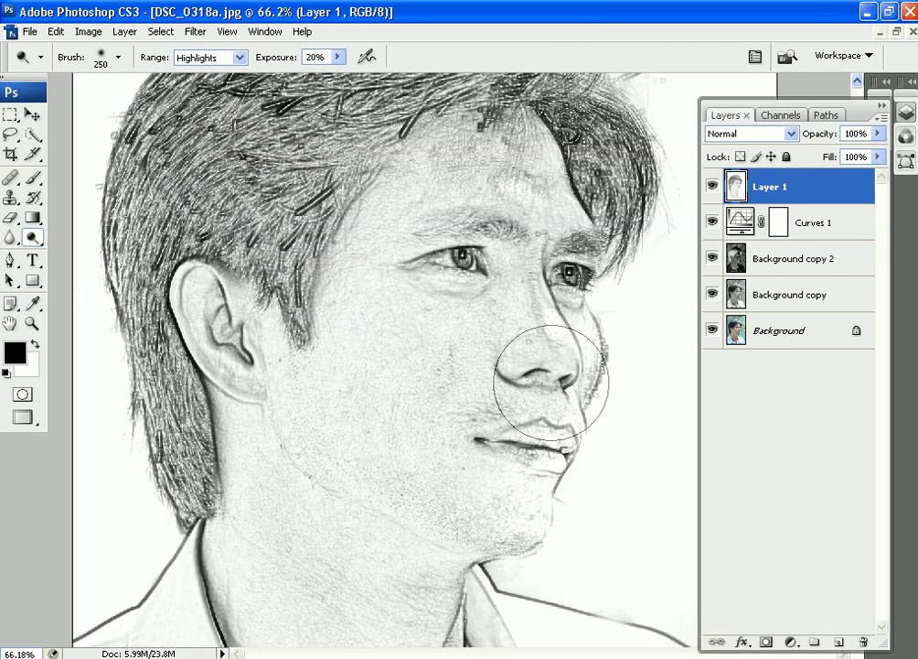
pyautogui.press('[')
pyautogui.press('[')
pyautogui.press('[')
pyautogui.press('[')
pyautogui.press('[')
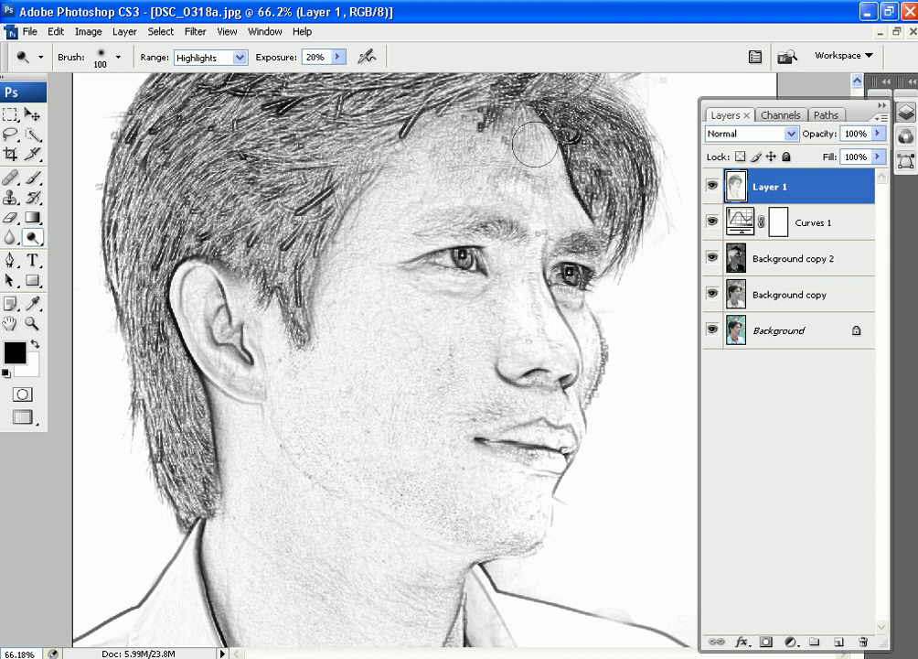
pyautogui.press(']')
pyautogui.press(']')
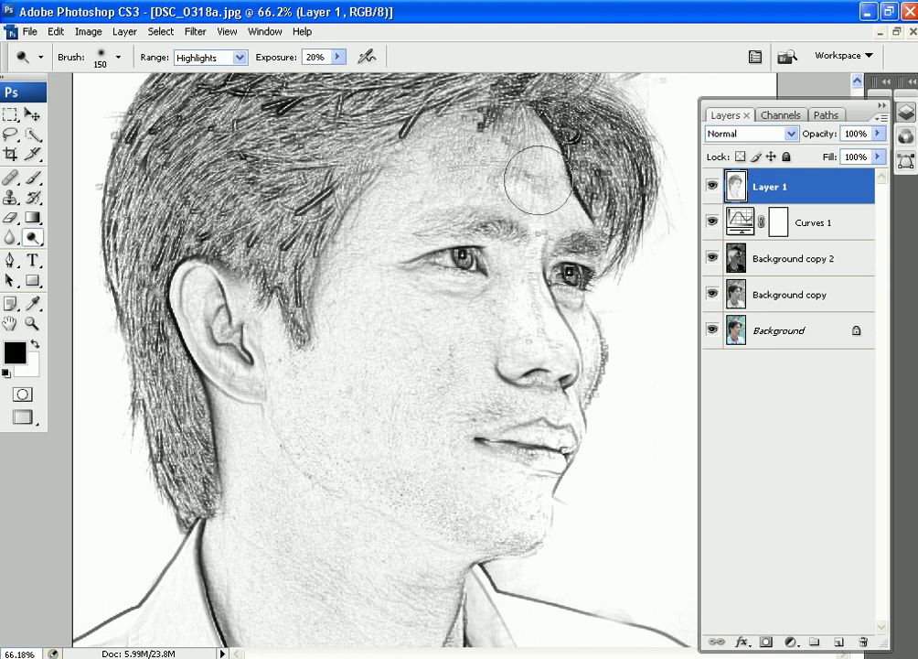
pyautogui.moveTo(539, 179)
pyautogui.mouseDown()
pyautogui.moveTo(467, 151)
pyautogui.moveTo(410, 211)
pyautogui.moveTo(561, 164)
pyautogui.mouseUp()
# Dodge the bridge of the nose with an 80 px brush and the skin beneath the nostrils with a 50 px brush.
pyautogui.press('[')
pyautogui.press('[')
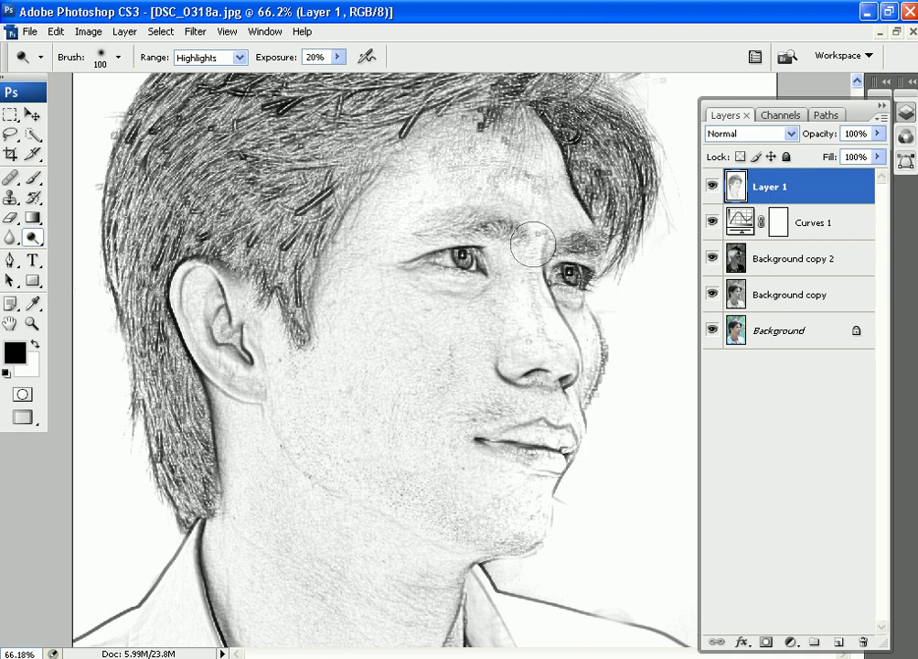
pyautogui.press('[')
pyautogui.press('[')
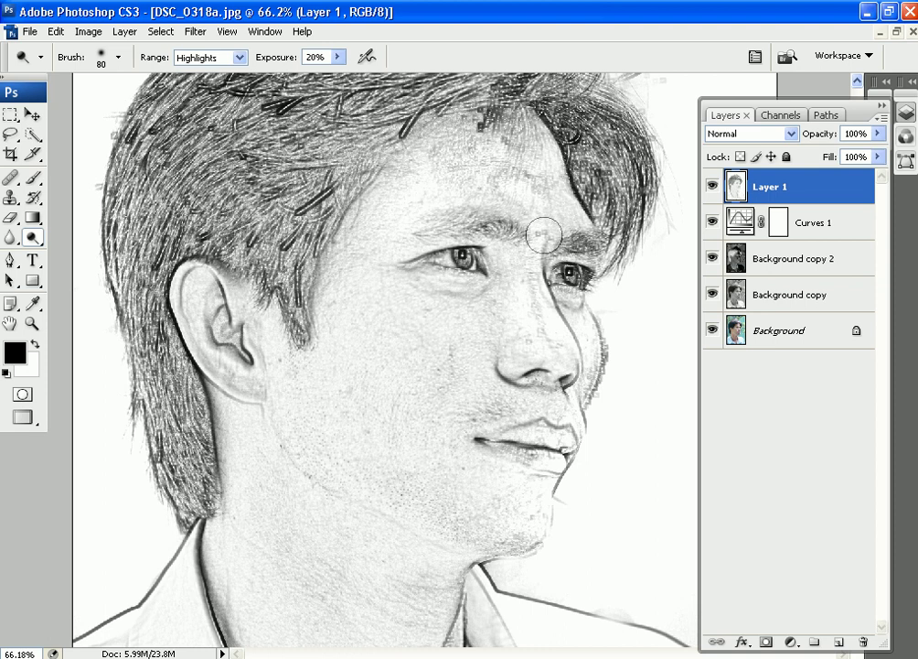
pyautogui.moveTo(531, 269)
pyautogui.mouseDown()
pyautogui.moveTo(557, 364)
pyautogui.moveTo(531, 400)
pyautogui.mouseUp()
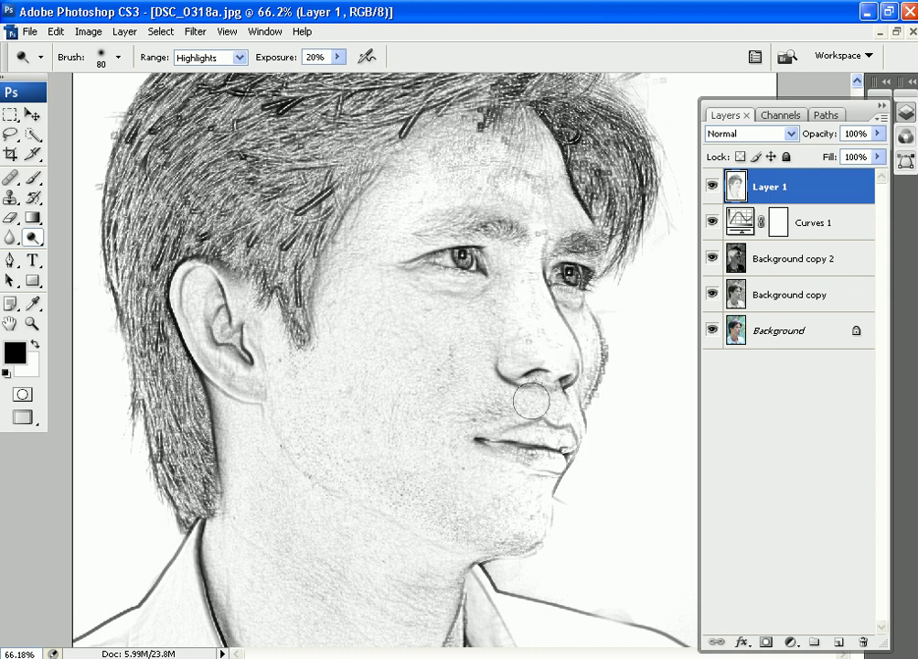
pyautogui.press('[')
pyautogui.press('[')
pyautogui.press('[')
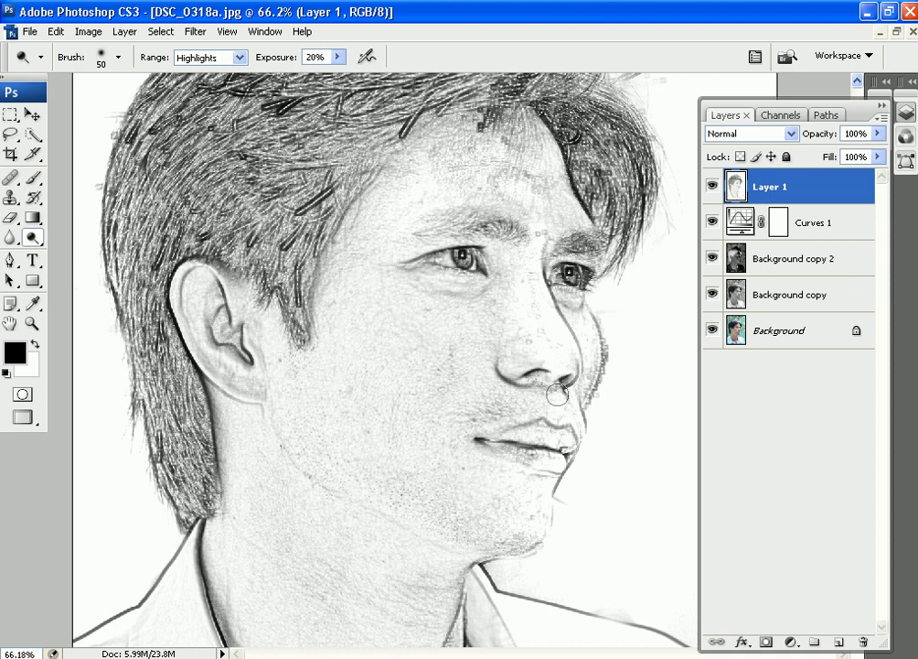
# Lighten the skin under and beside the eye nearer the ear with Dodge brushes of 60 and 50 px.
pyautogui.press(']')
pyautogui.press(']')
pyautogui.press(']')
pyautogui.press('[')
pyautogui.press('[')
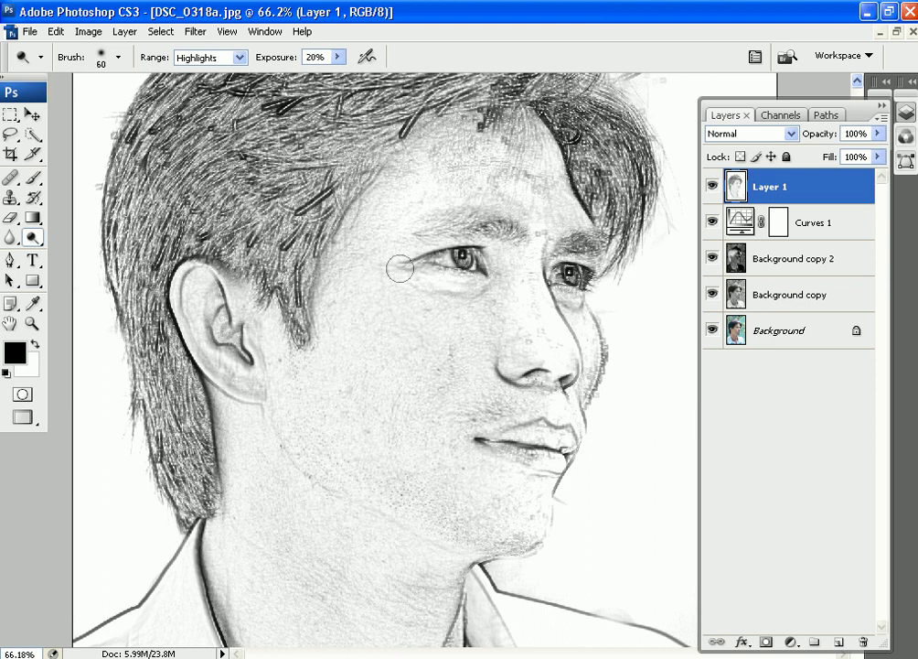
pyautogui.press('[')
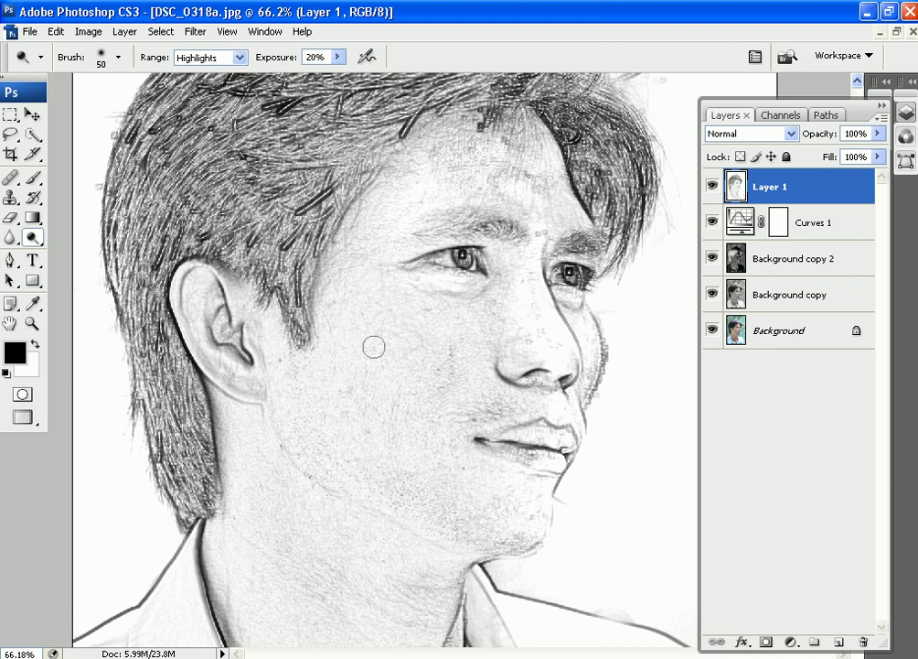
# Enlarge the Dodge brush to 250 px and brighten the highlights across the cheek.
pyautogui.press(']')
pyautogui.press(']')
pyautogui.press(']')
pyautogui.press(']')
pyautogui.press(']')
pyautogui.press(']')
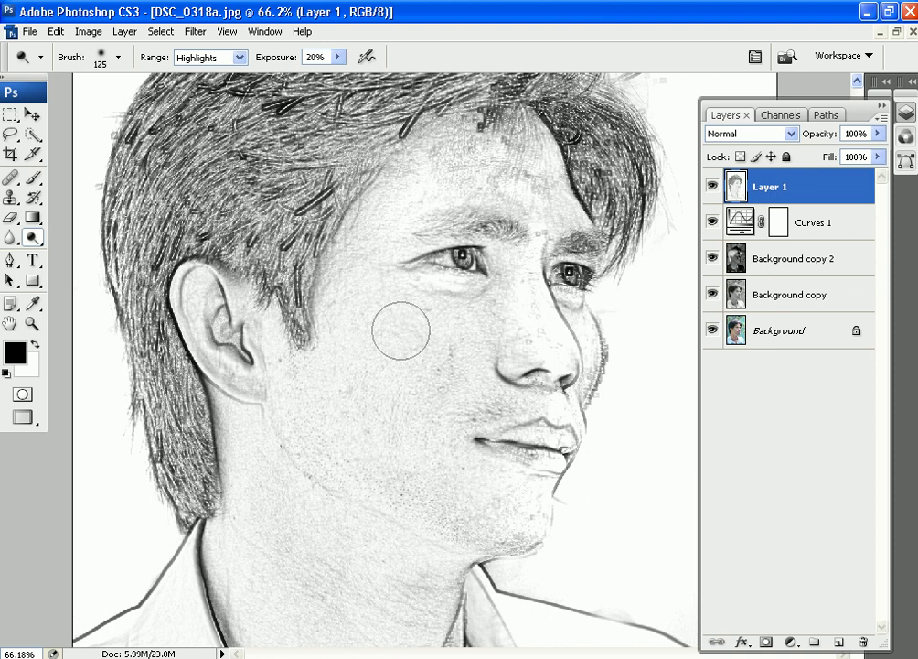
pyautogui.press(']')
pyautogui.press(']')
pyautogui.press(']')
pyautogui.press(']')
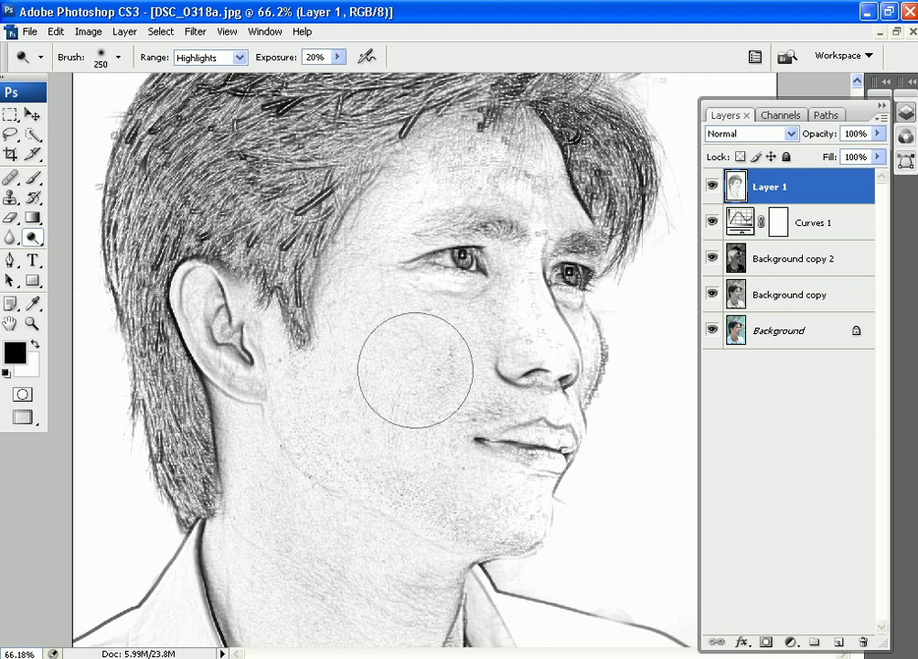
pyautogui.moveTo(416, 370)
pyautogui.mouseDown()
pyautogui.moveTo(361, 347)
pyautogui.moveTo(431, 394)
pyautogui.mouseUp()
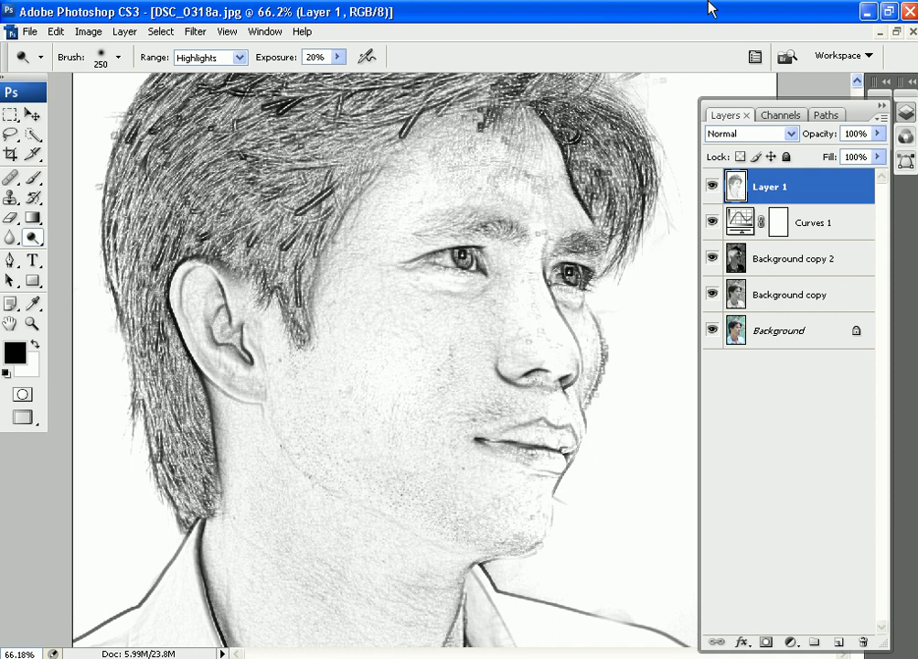
# Hide the Curves 1, Background copy 2 and Background copy layers and compare the finished sketch with the original photo.
pyautogui.hotkey('ctrl', '-')
pyautogui.hotkey('ctrl', '-')
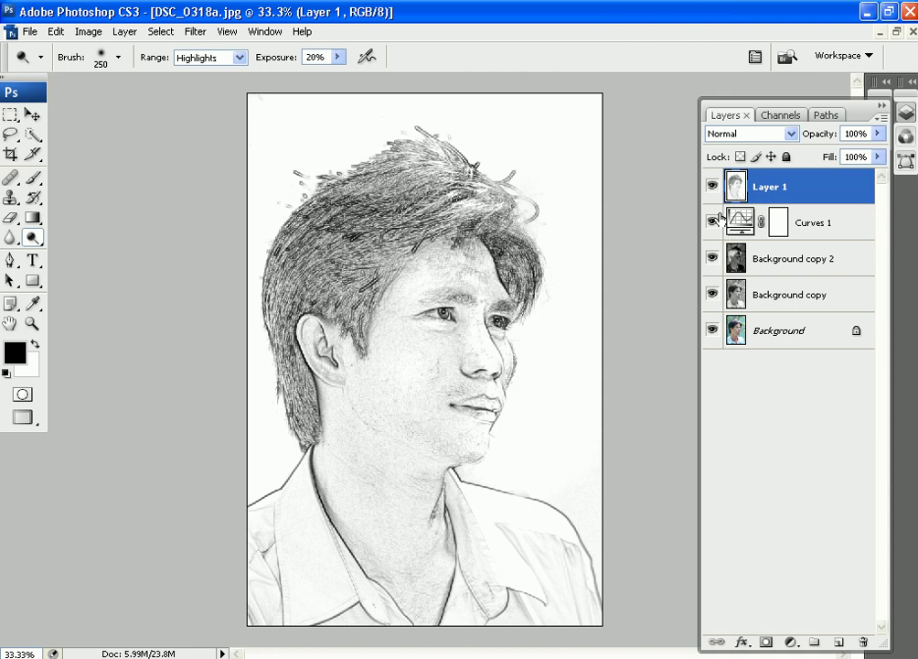
pyautogui.click(710, 265)
pyautogui.click(710, 291)
pyautogui.click(710, 218)
pyautogui.click(712, 212)
pyautogui.click(712, 188)
pyautogui.click(712, 187)
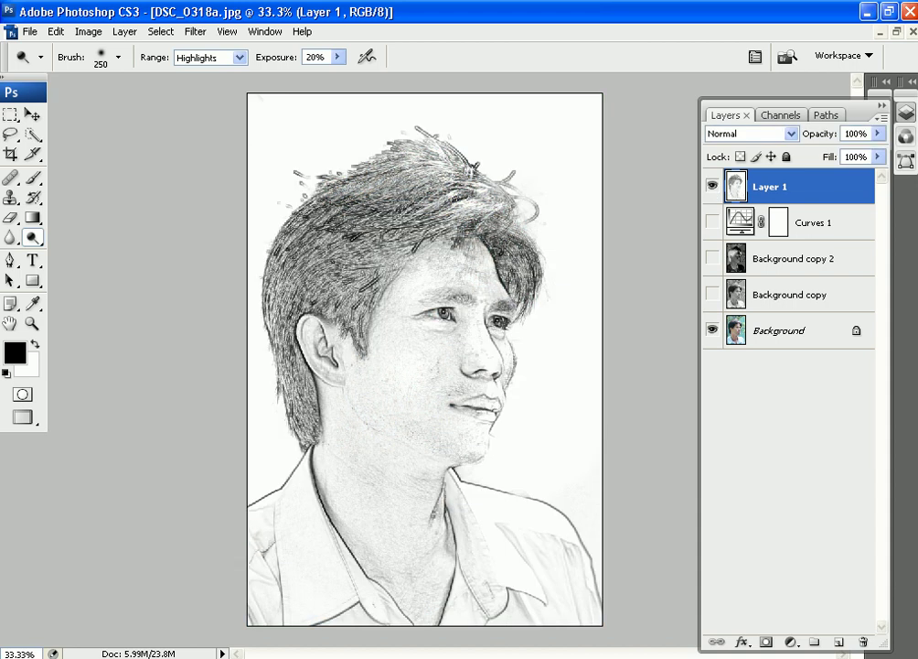